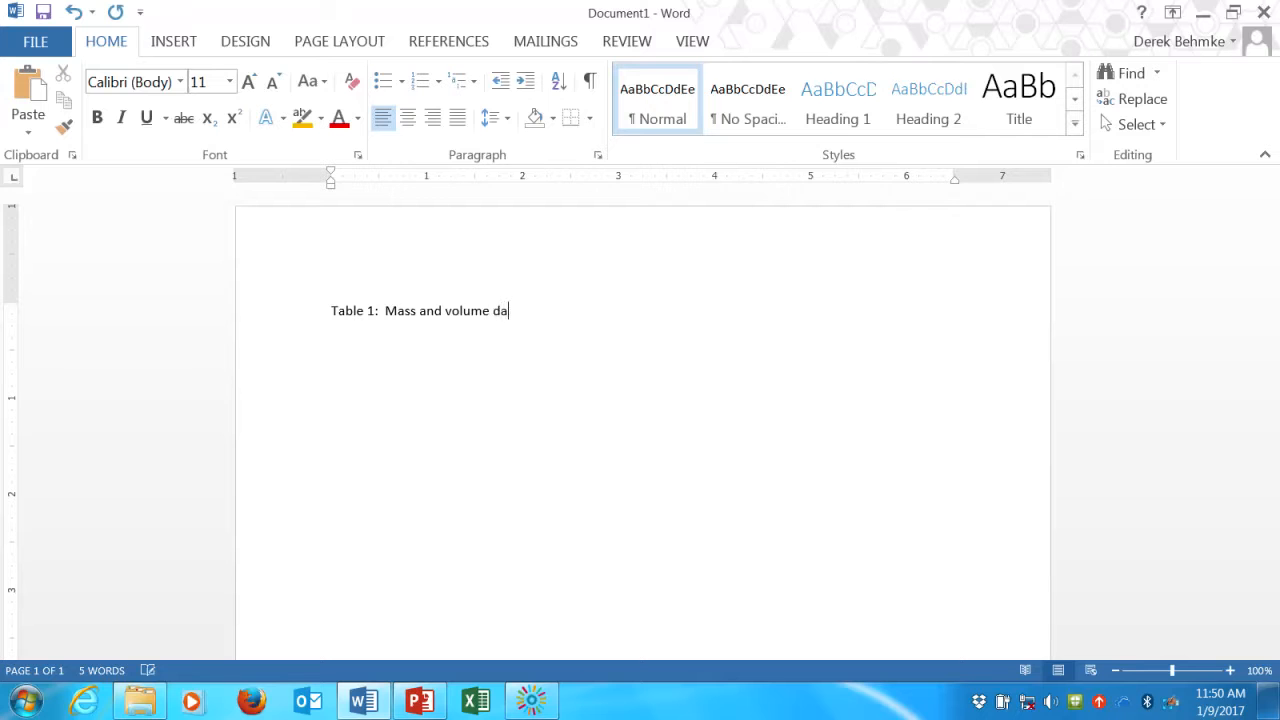
# - Complete the table caption so it reads "Table 1: Mass and volume data for water"
pyautogui.write('fo r')
pyautogui.press('BackSpace')
pyautogui.press('BackSpace')
pyautogui.write('r water')
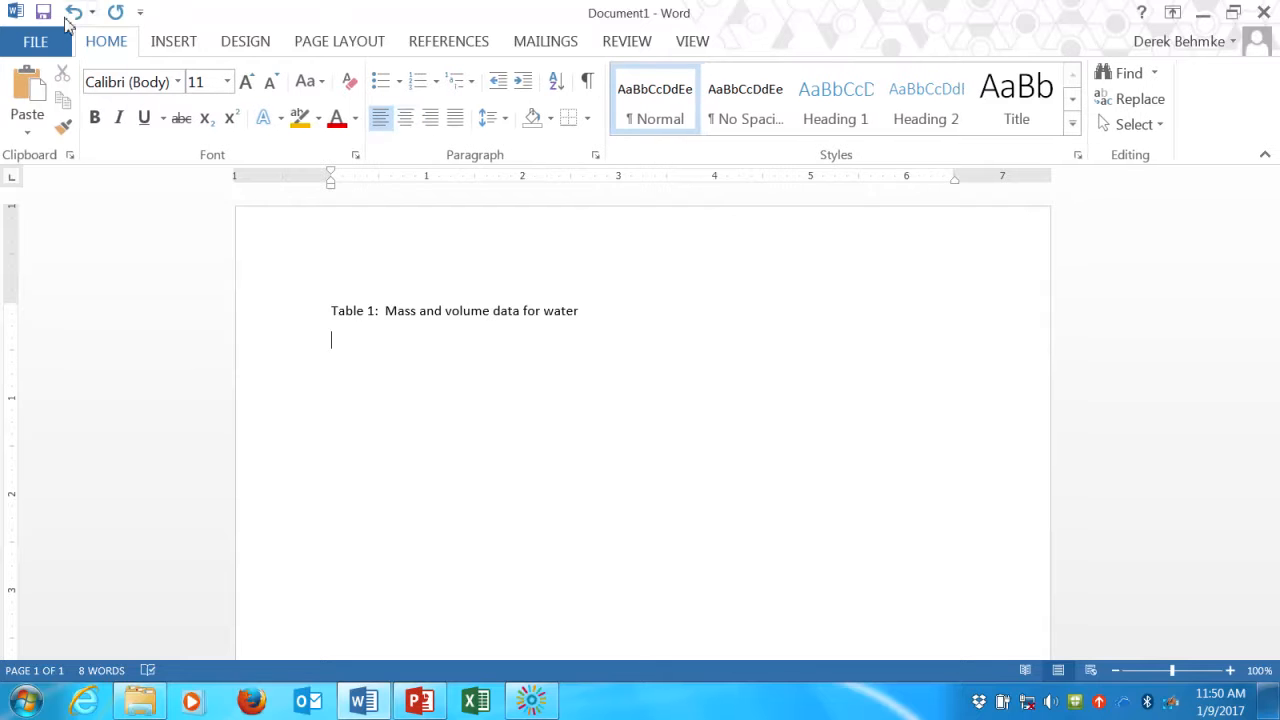
# - Insert a table with 3 columns and 4 rows below the caption, keeping the fixed automatic column width
pyautogui.click(174, 44)
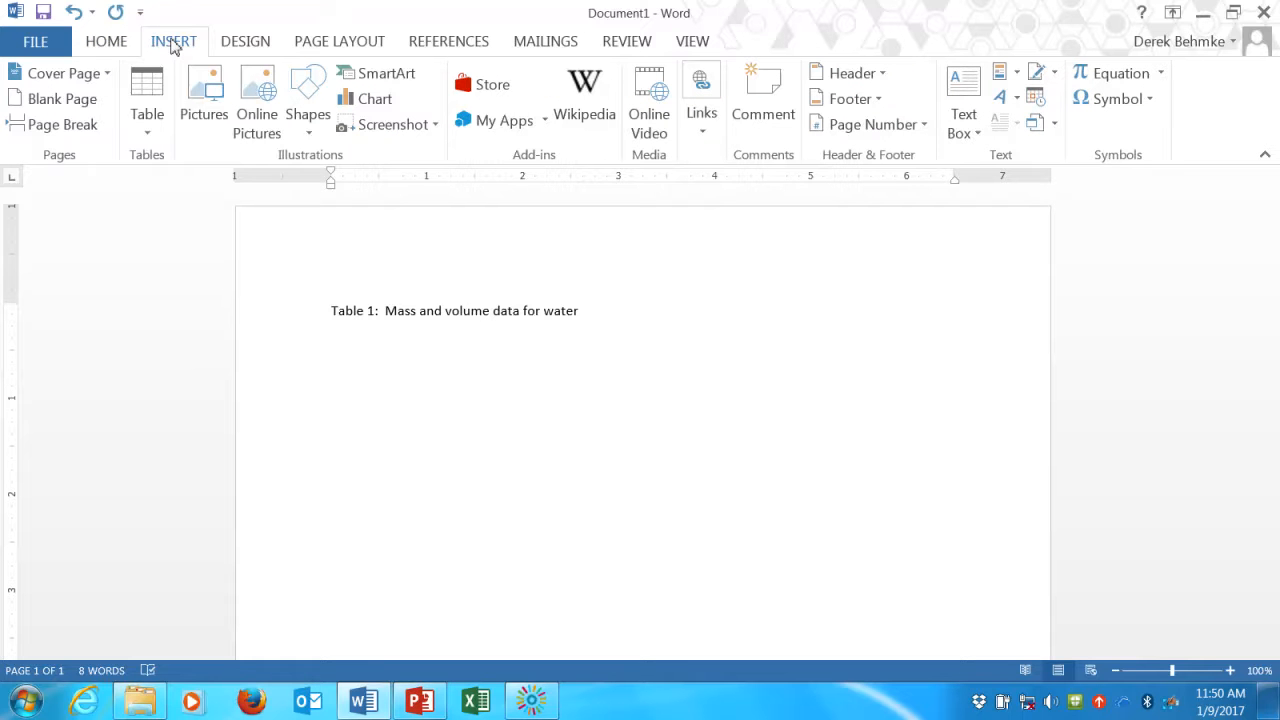
pyautogui.click(155, 100)
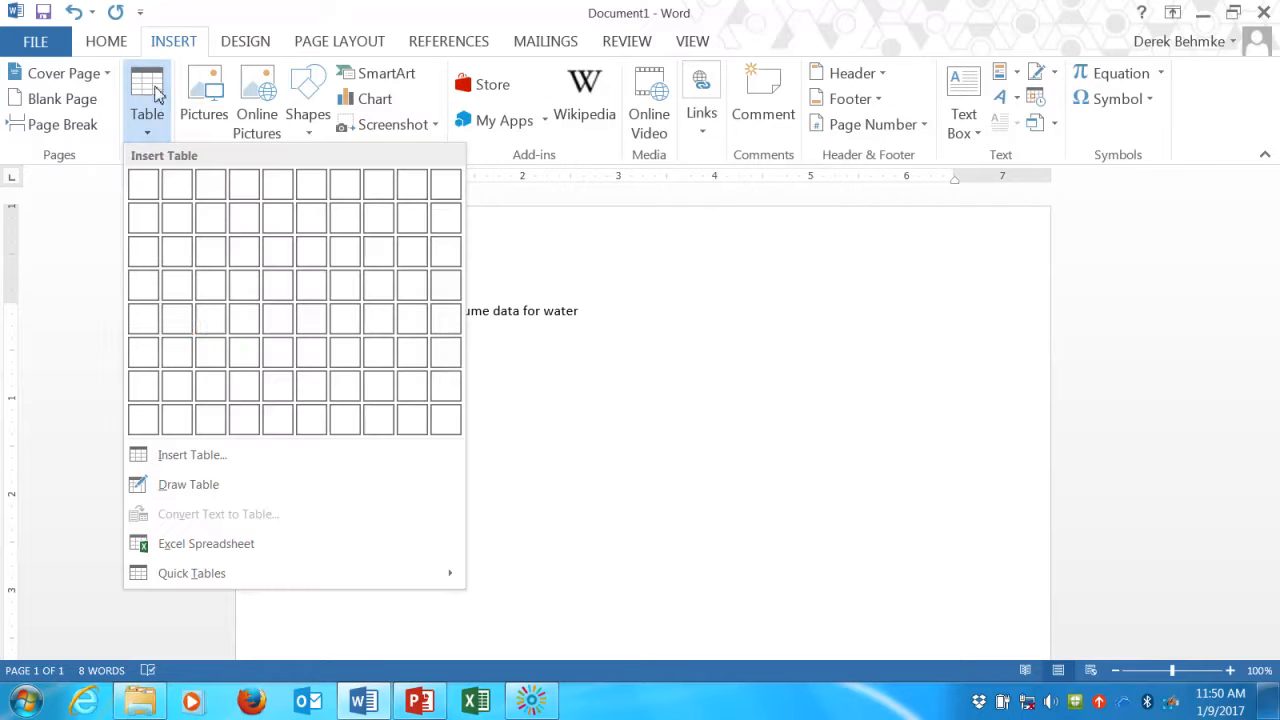
pyautogui.click(200, 457)
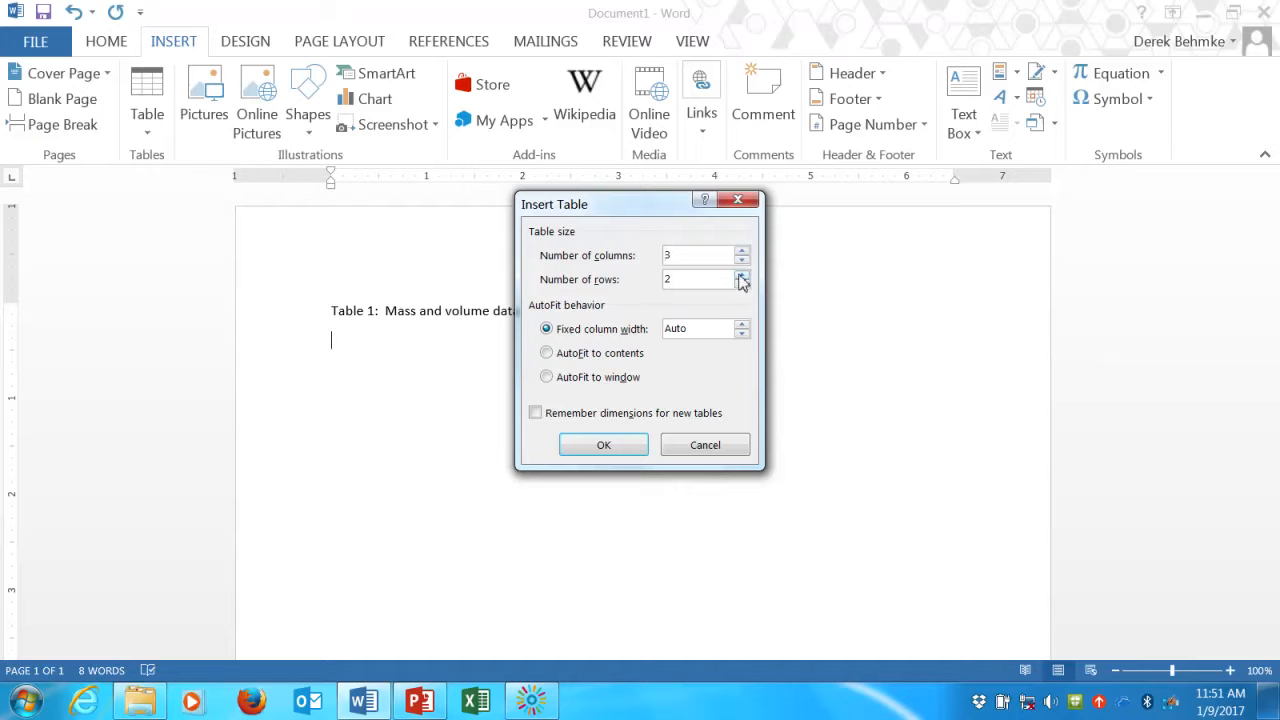
pyautogui.click(741, 275)
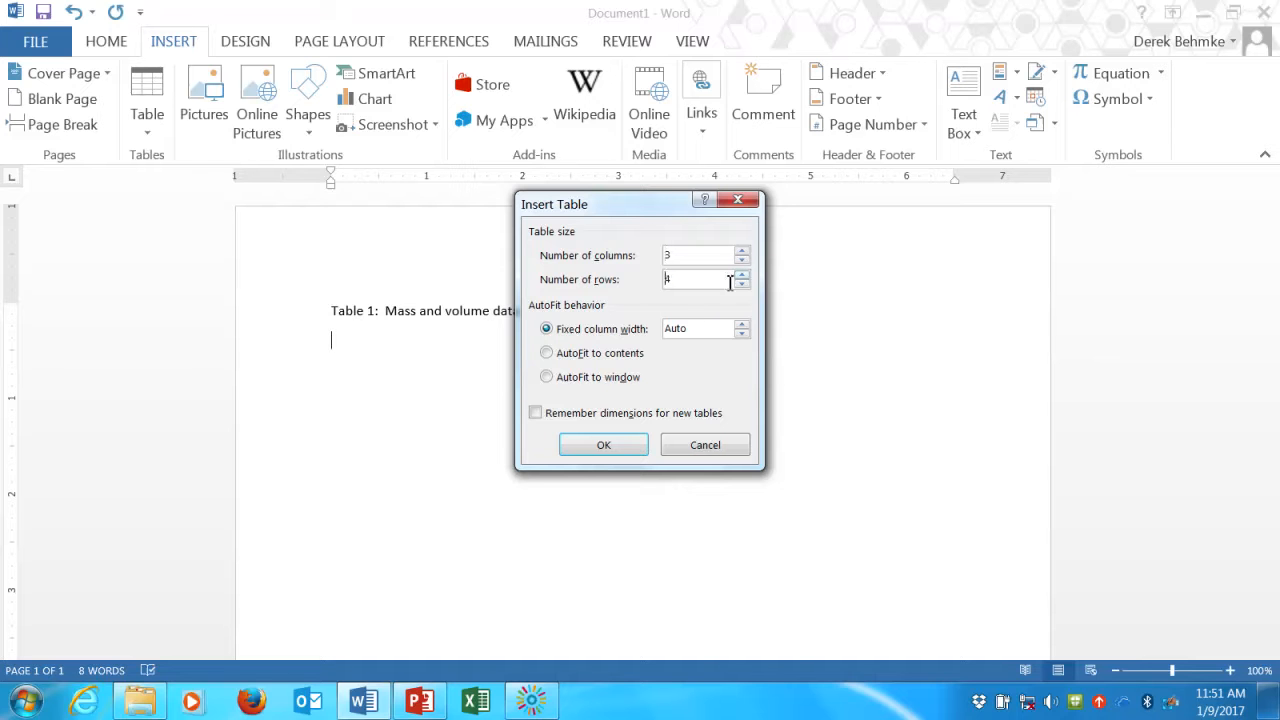
pyautogui.click(605, 446)
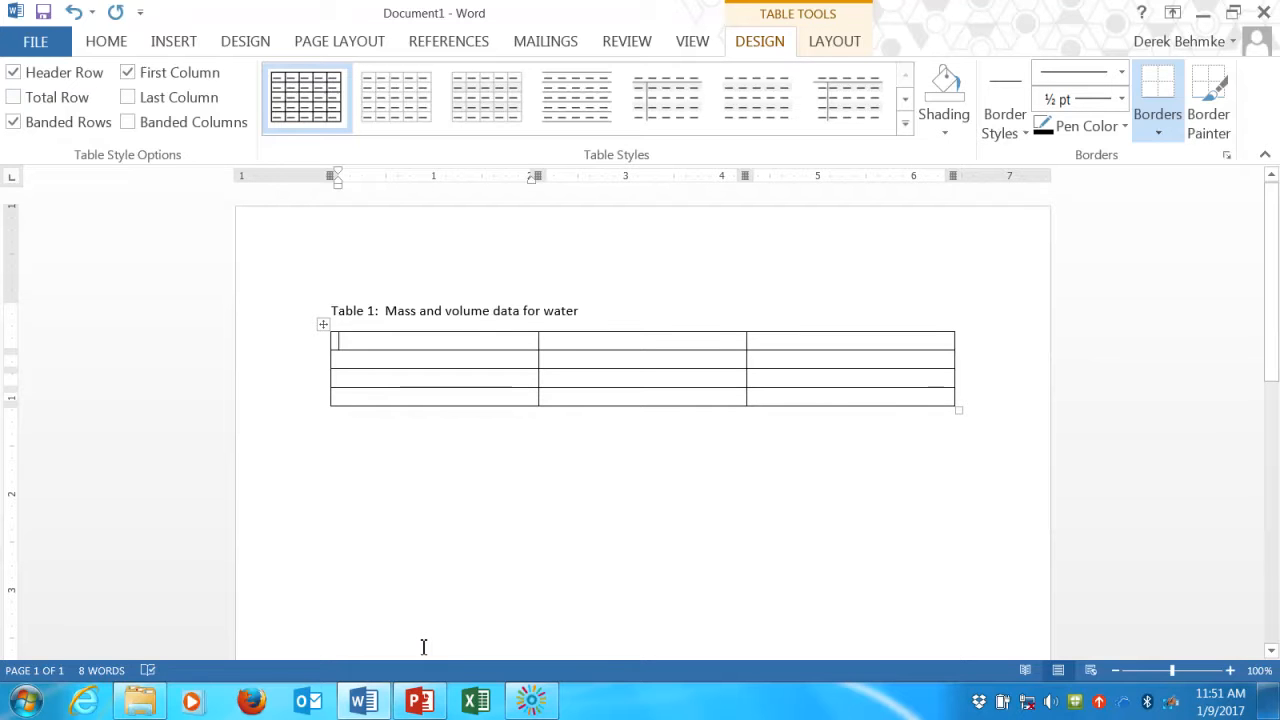
# - Switch to PowerPoint, copy all cells of the "An Example" slide's table, and return to the Word document
pyautogui.click(421, 702)
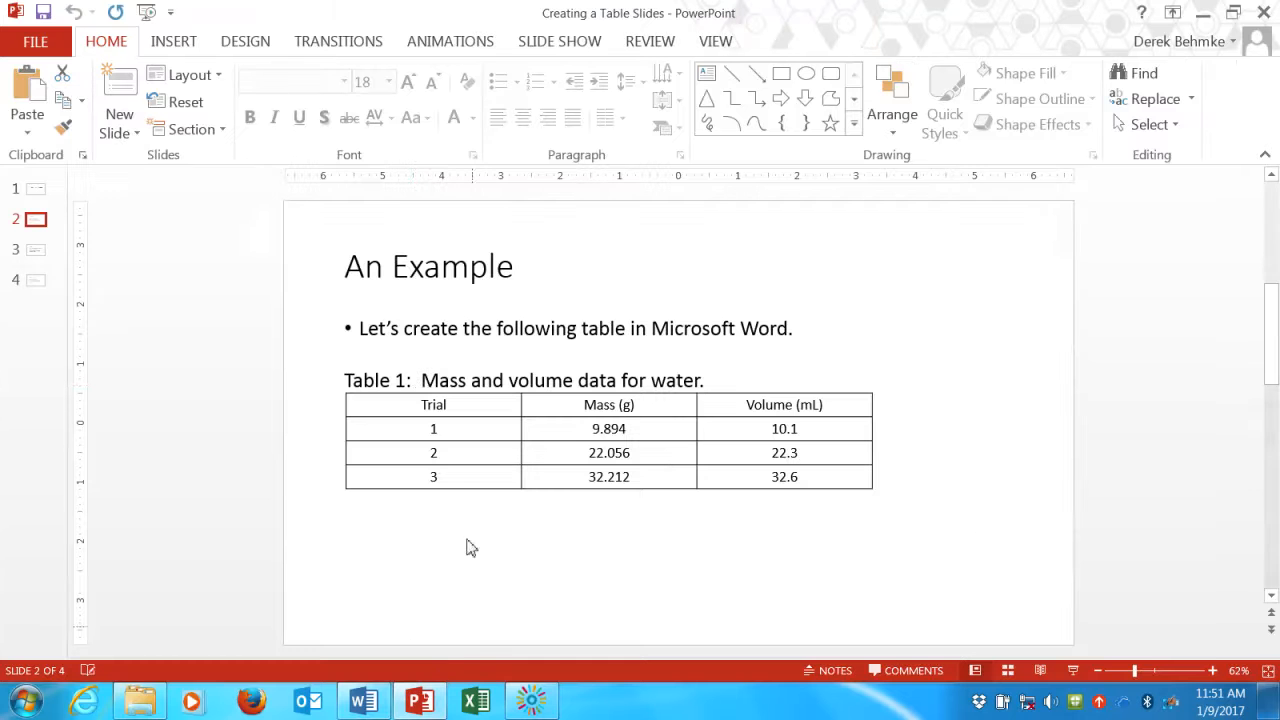
pyautogui.moveTo(421, 404); pyautogui.dragTo(726, 474)
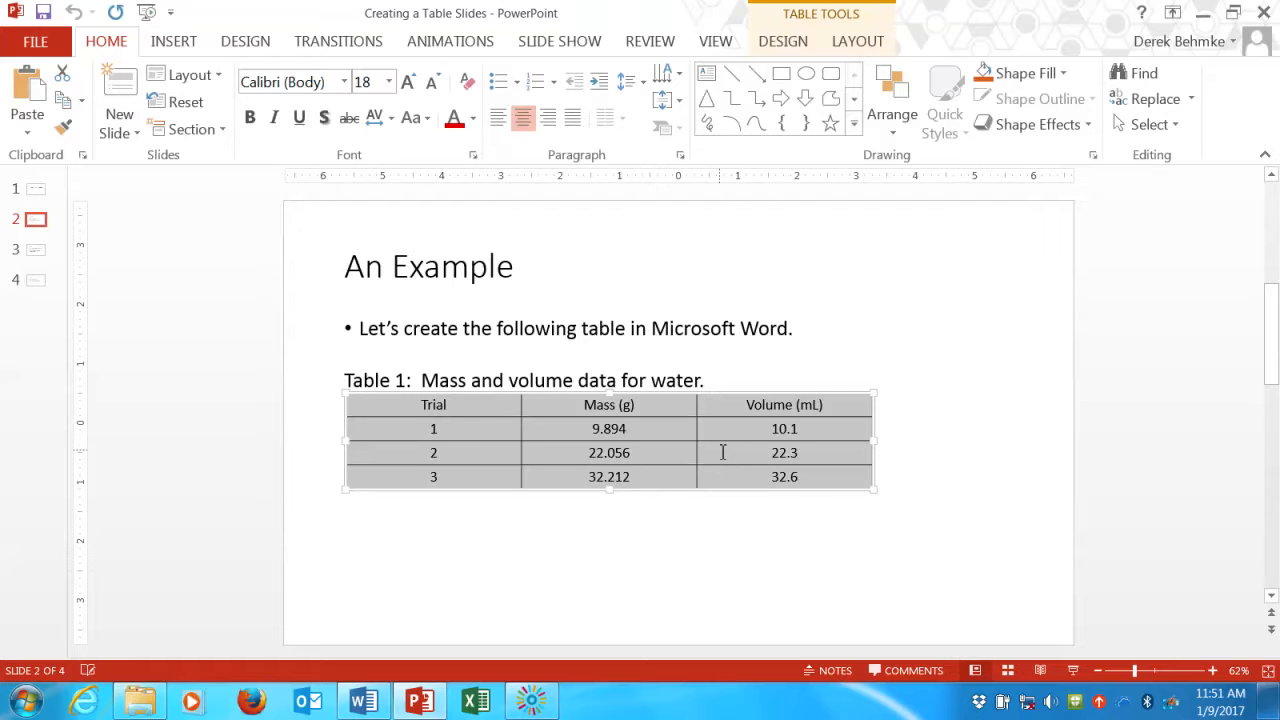
pyautogui.rightClick(725, 452)
pyautogui.click(763, 137)
pyautogui.click(364, 701)
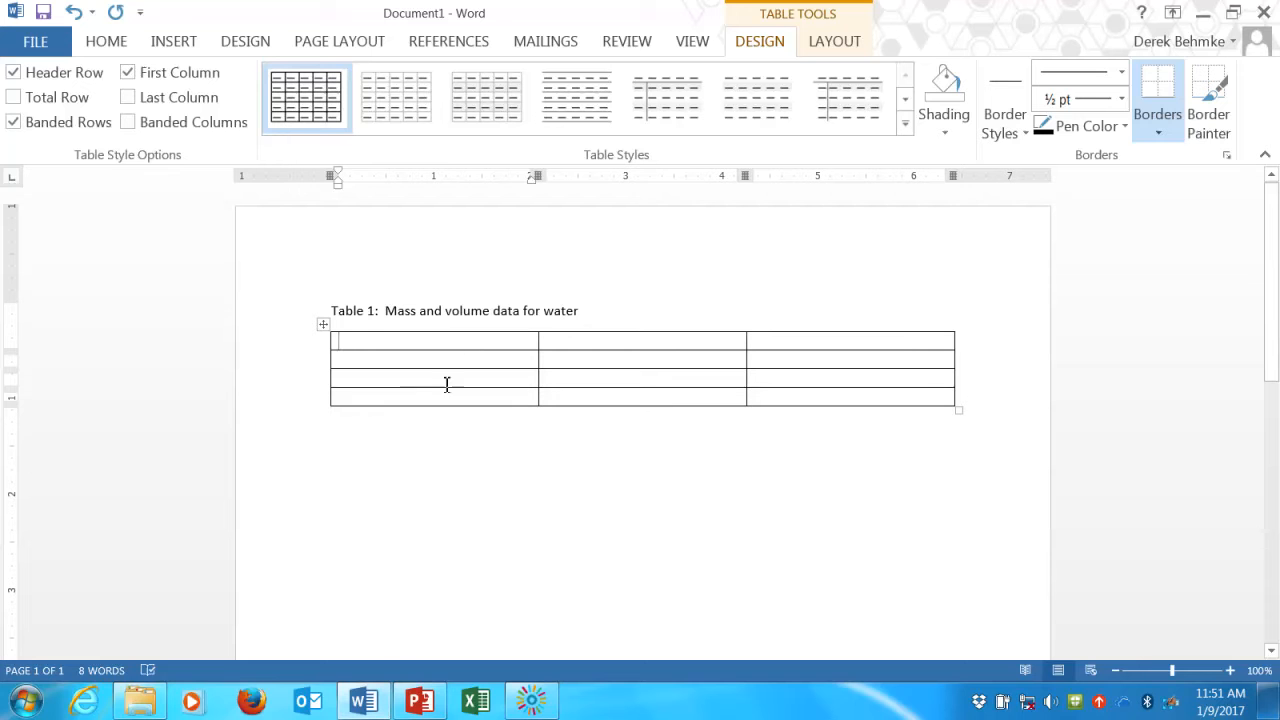
# - Paste the copied trial, mass and volume data over all cells of the empty table
pyautogui.moveTo(445, 350); pyautogui.dragTo(840, 385)
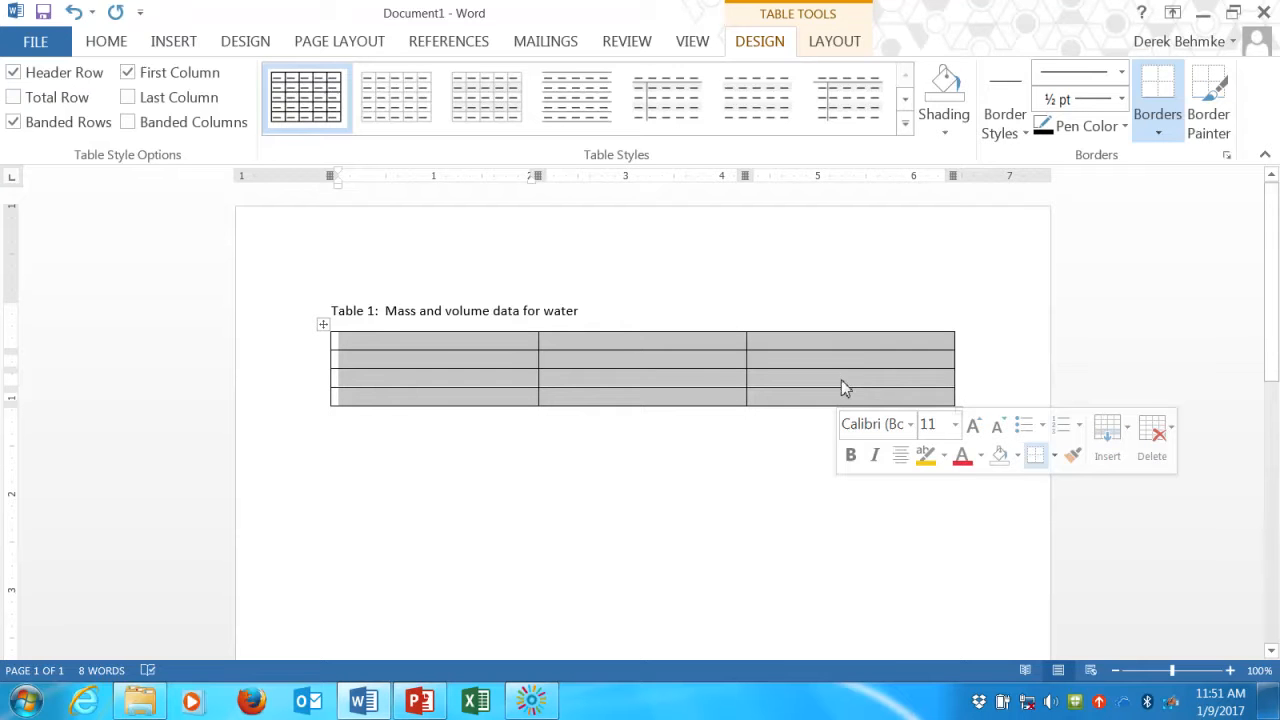
pyautogui.rightClick(841, 381)
pyautogui.click(966, 120)
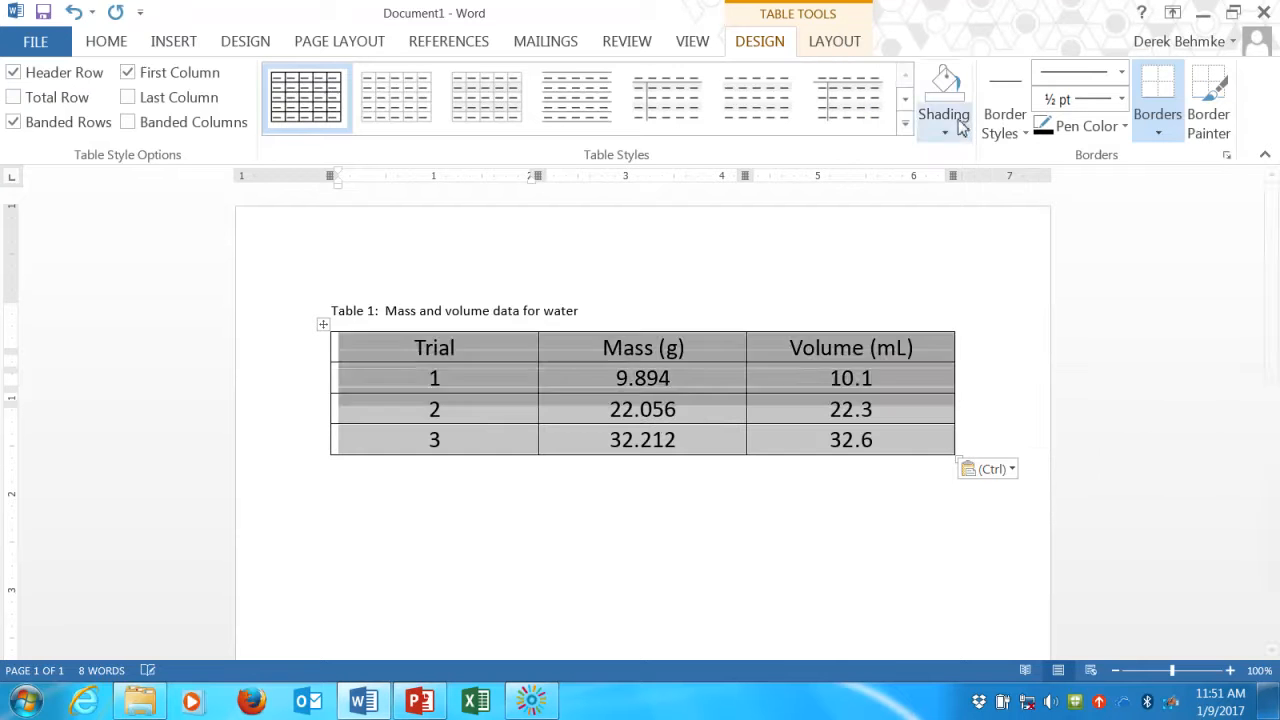
pyautogui.click(600, 517)
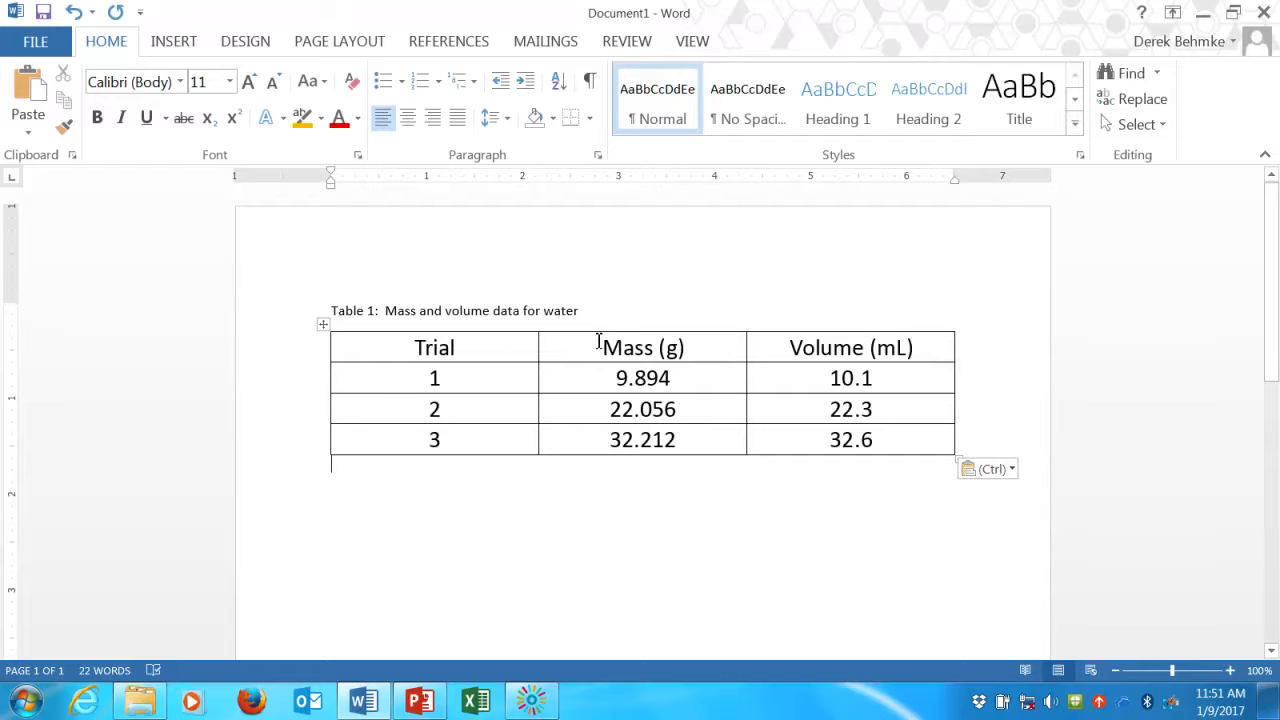
pyautogui.moveTo(598, 347); pyautogui.dragTo(719, 358)
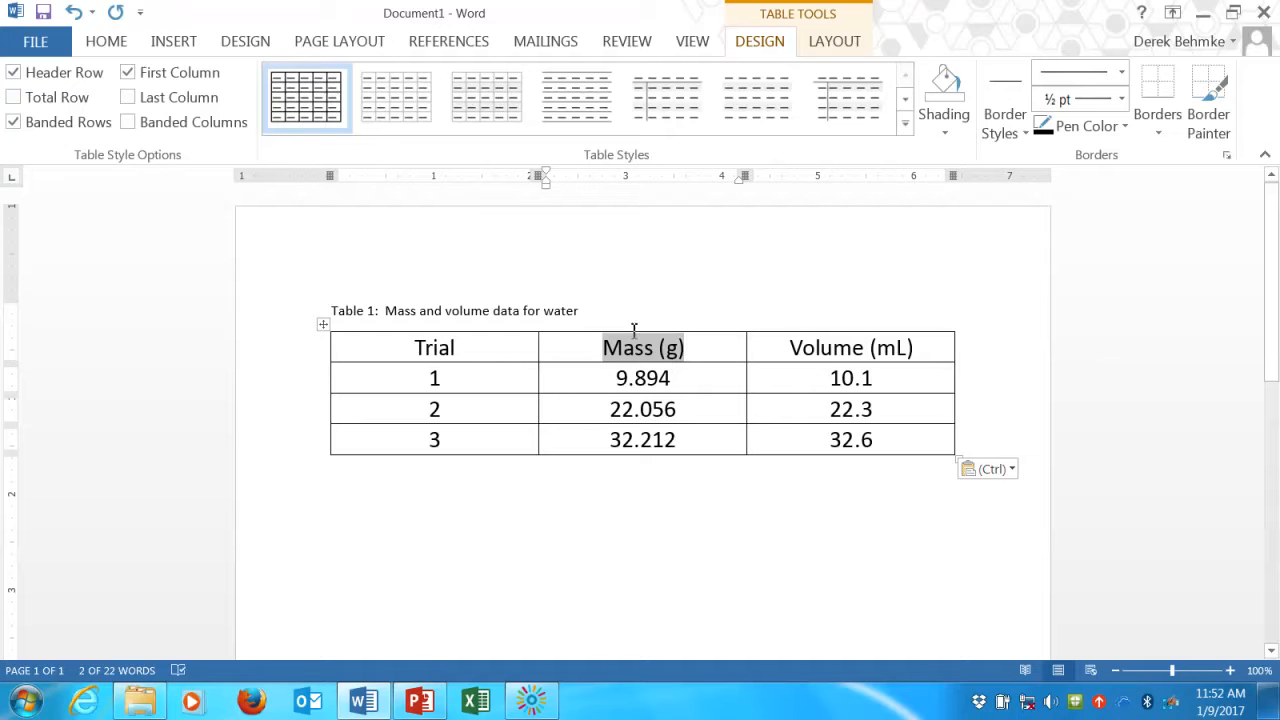
pyautogui.click(693, 383)
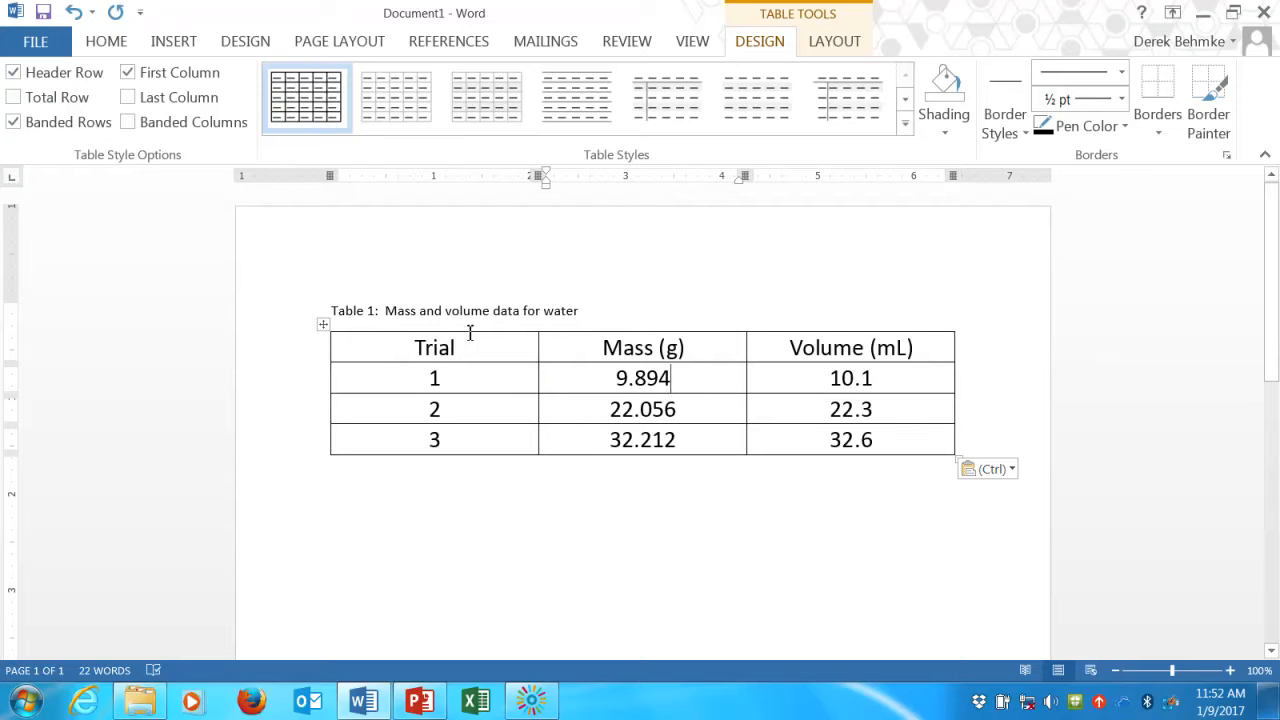
# - Try left alignment on all of the table's cells and set them back to centered alignment
pyautogui.moveTo(405, 347); pyautogui.dragTo(817, 438)
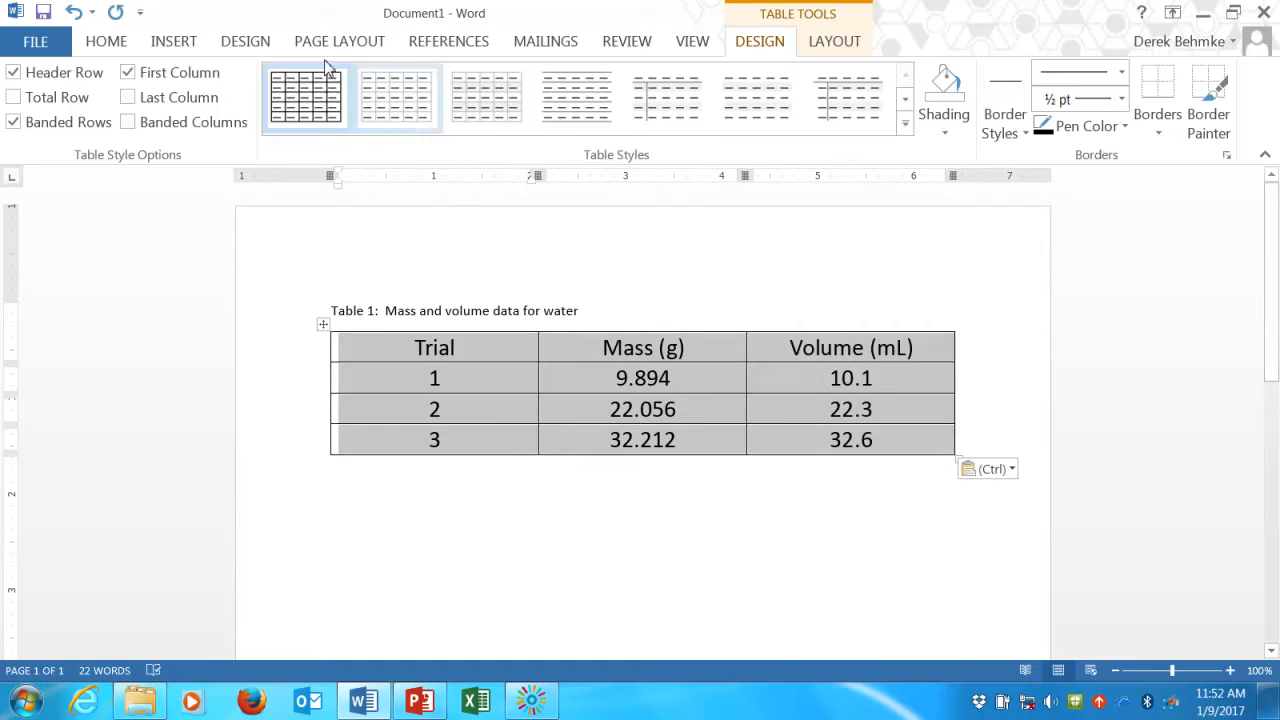
pyautogui.click(112, 44)
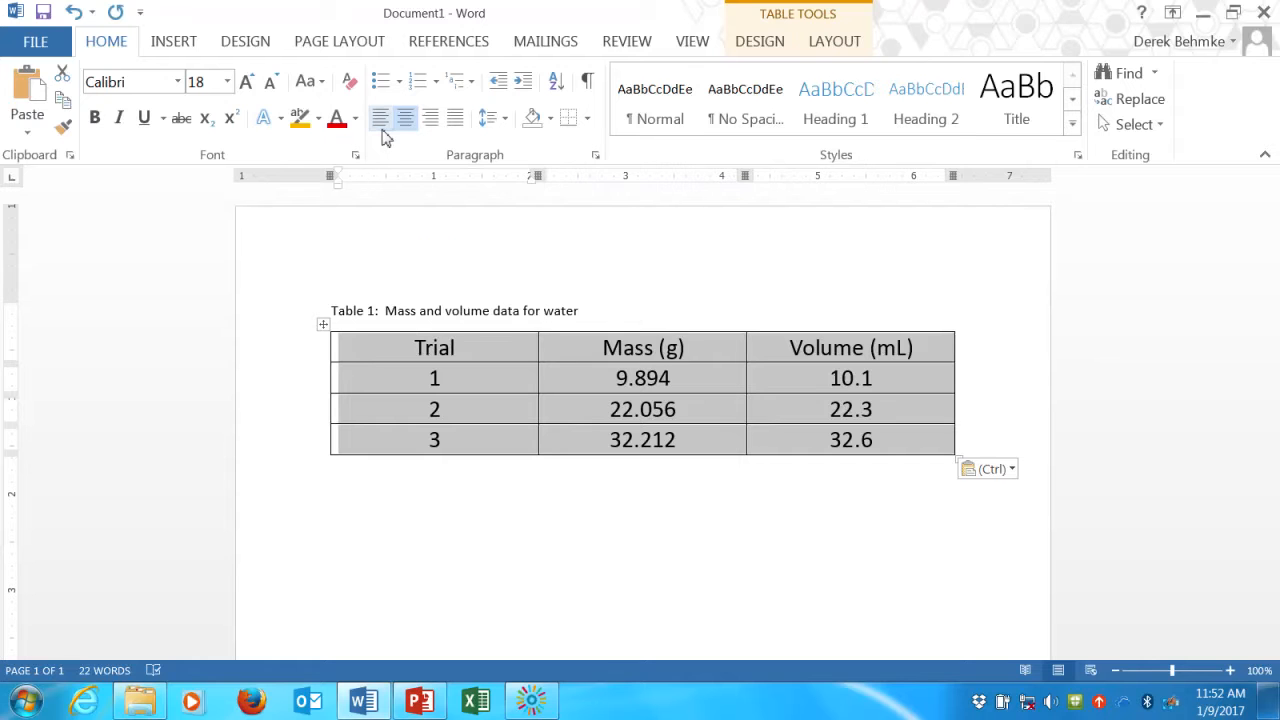
pyautogui.click(382, 130)
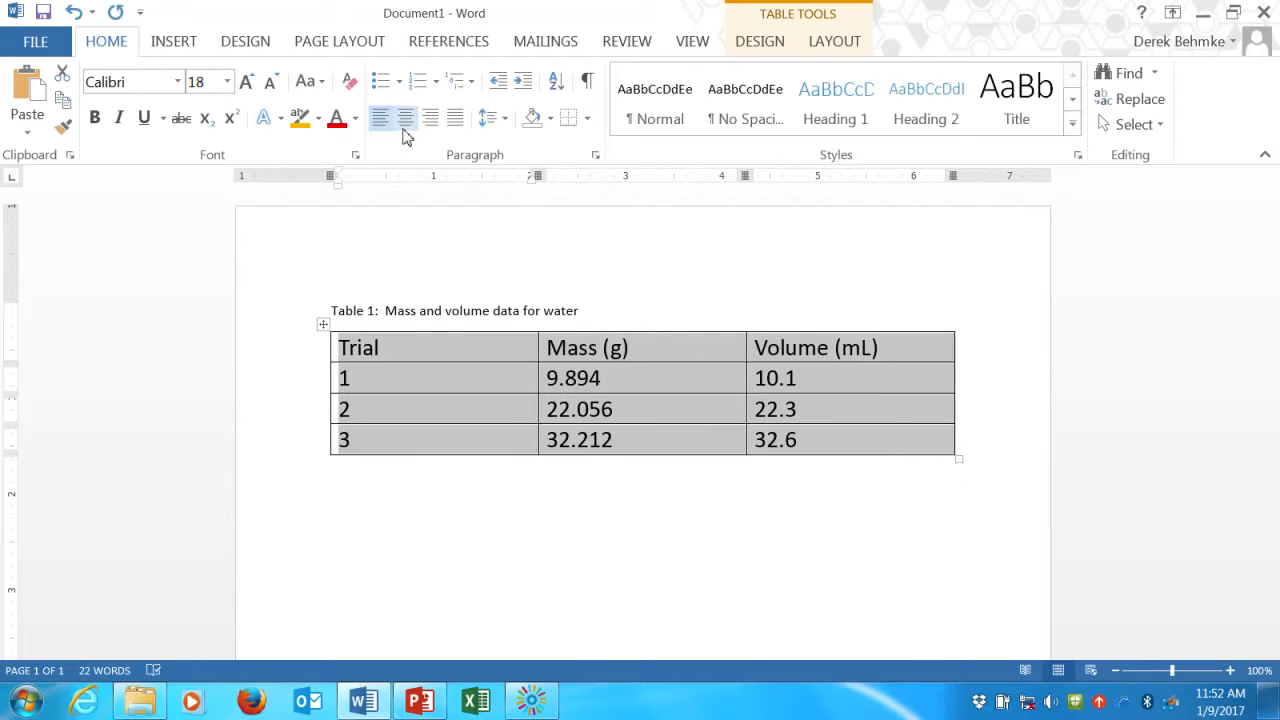
pyautogui.click(405, 131)
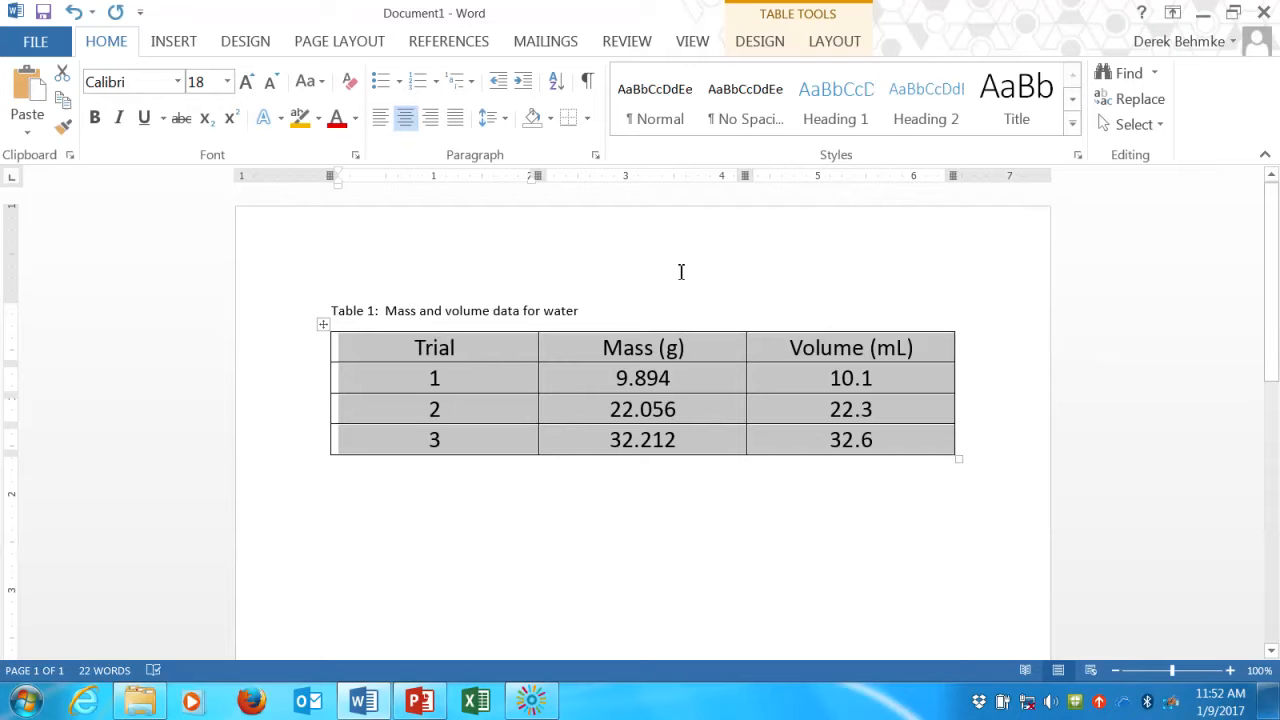
pyautogui.click(572, 488)
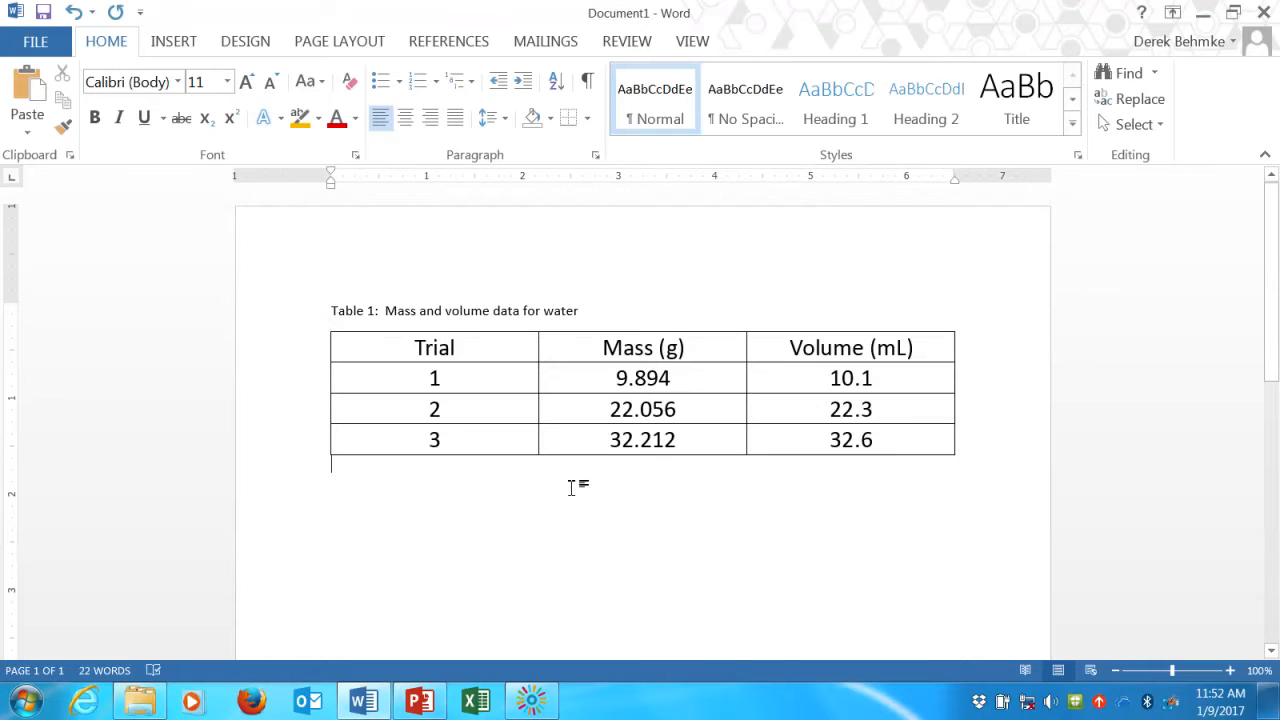
# - Save the document to the computer's Desktop as a Word Document named "Table 1"
pyautogui.click(47, 42)
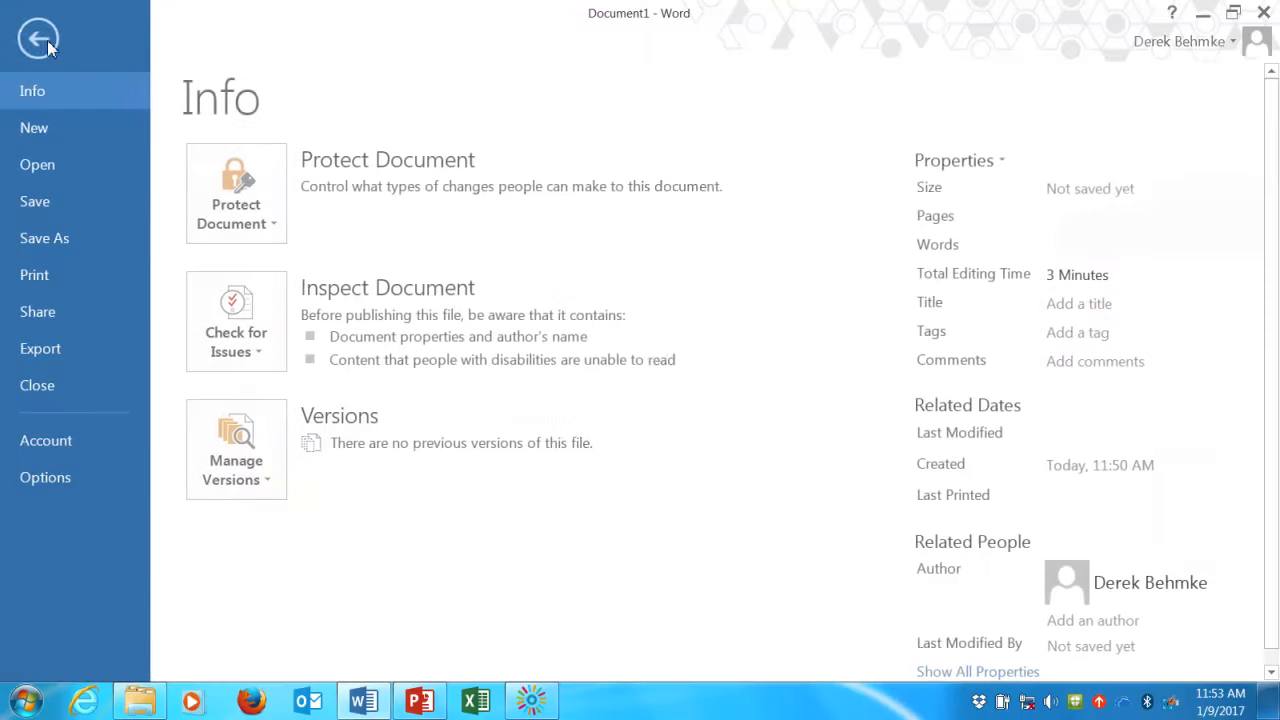
pyautogui.click(87, 201)
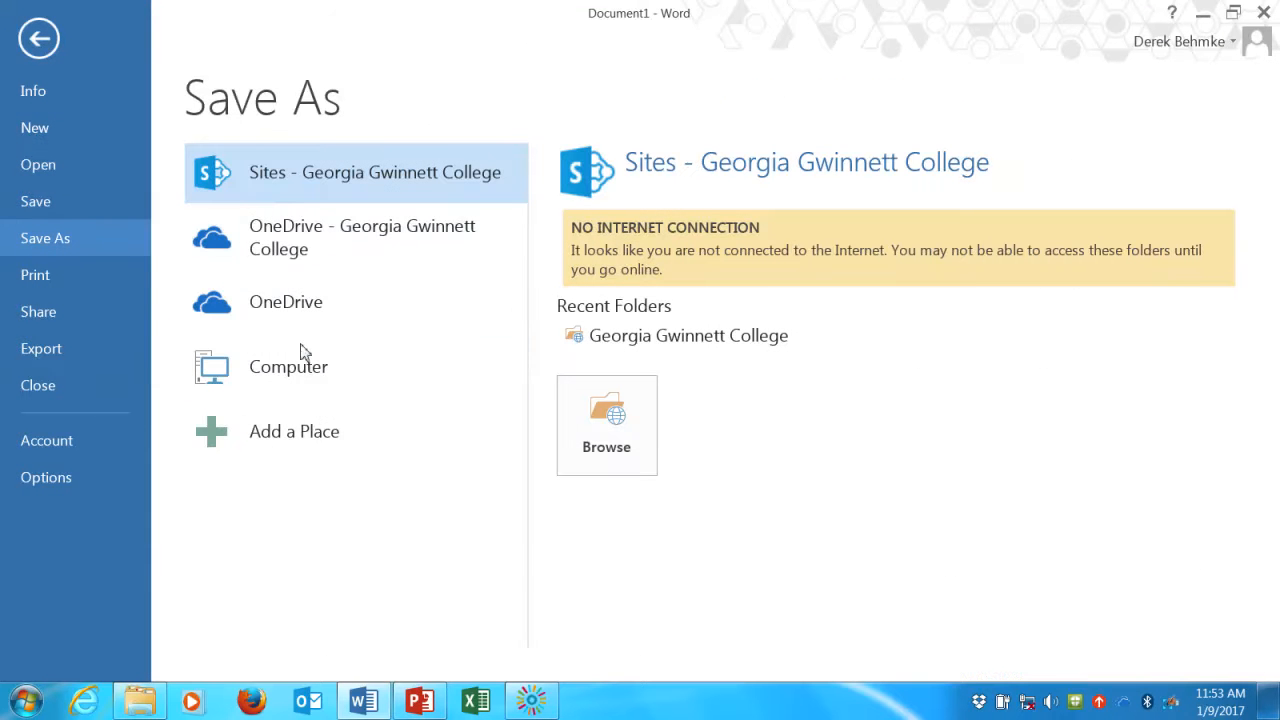
pyautogui.click(317, 369)
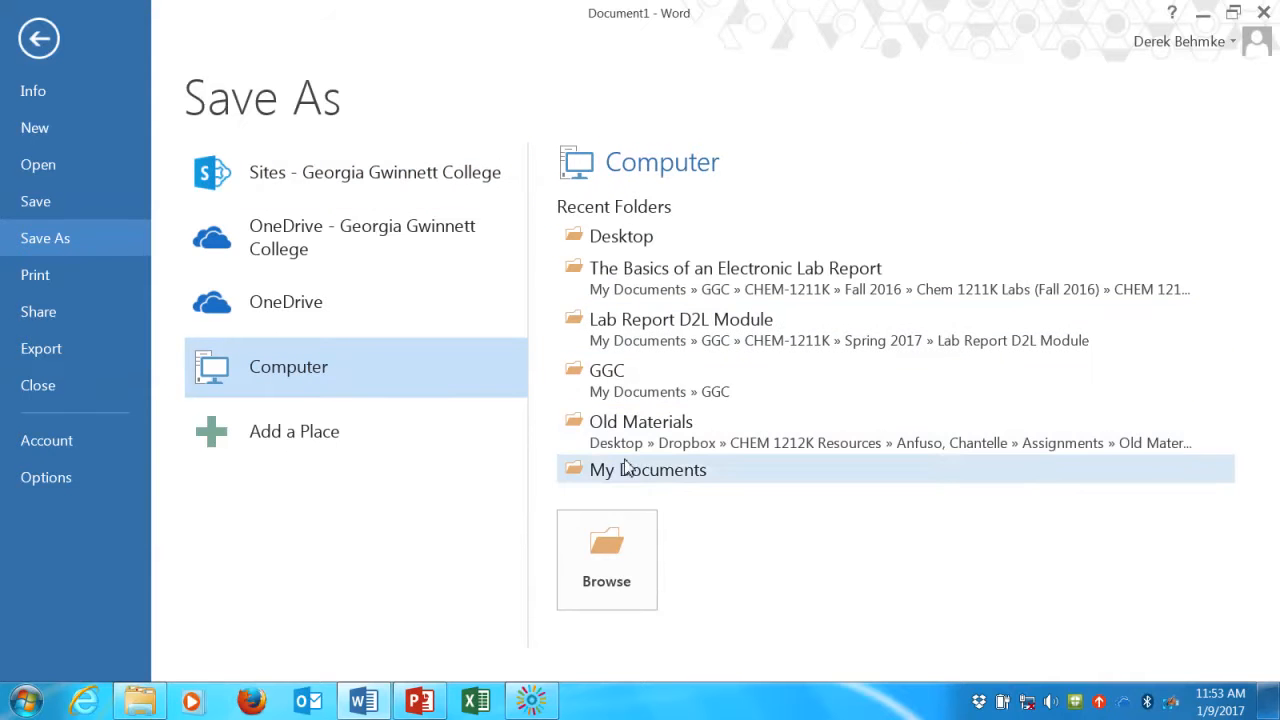
pyautogui.click(673, 240)
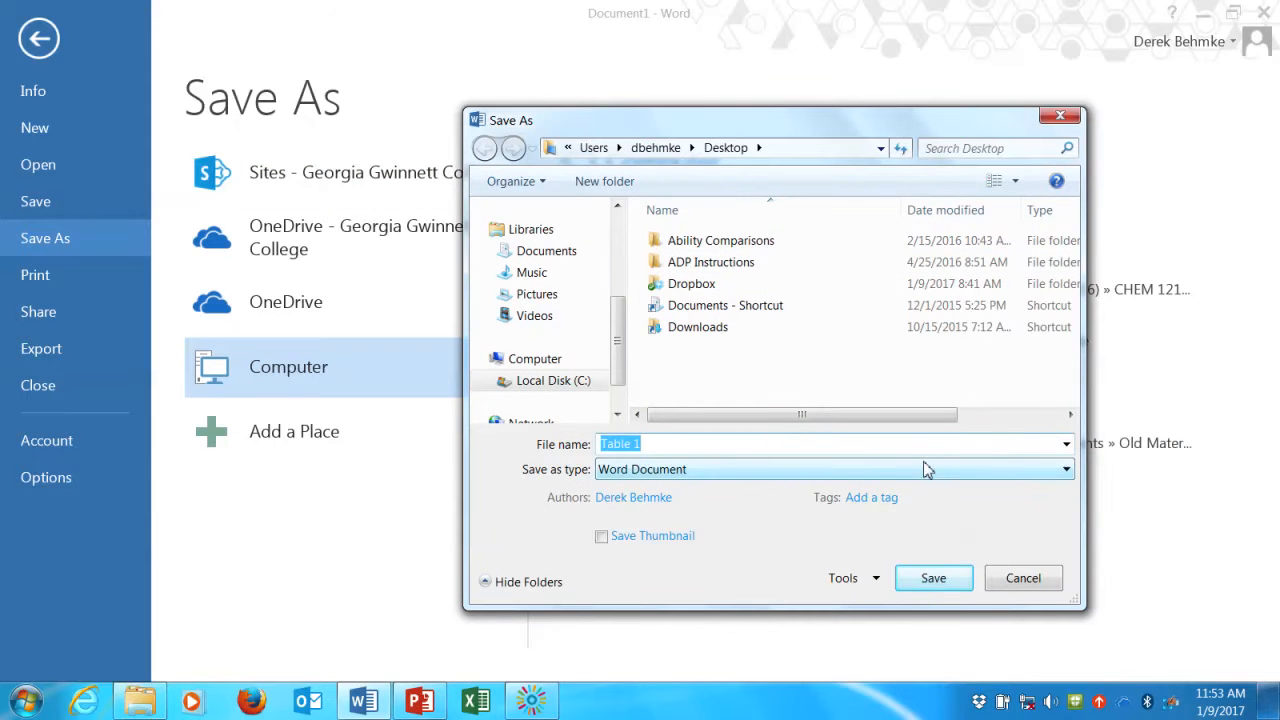
pyautogui.click(946, 584)
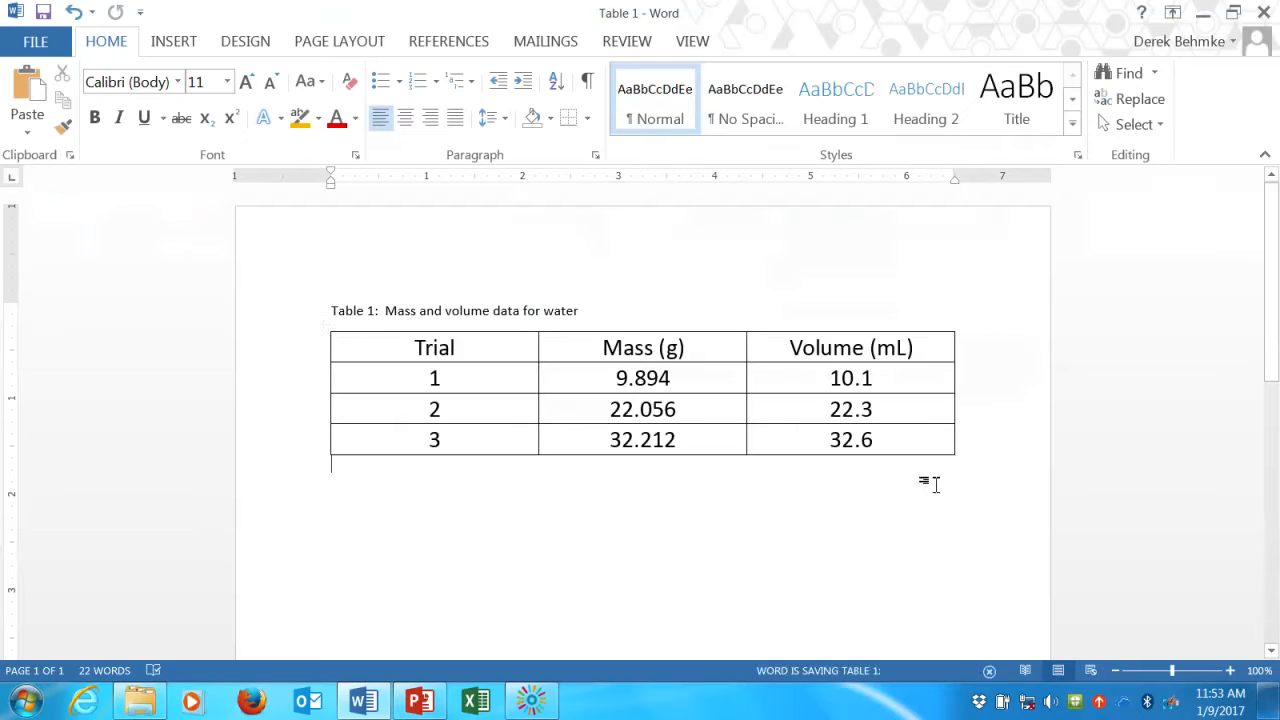
# - Switch to PowerPoint, start the slide show from the "An Example" slide, and advance to the "You Try!" slide
pyautogui.click(440, 705)
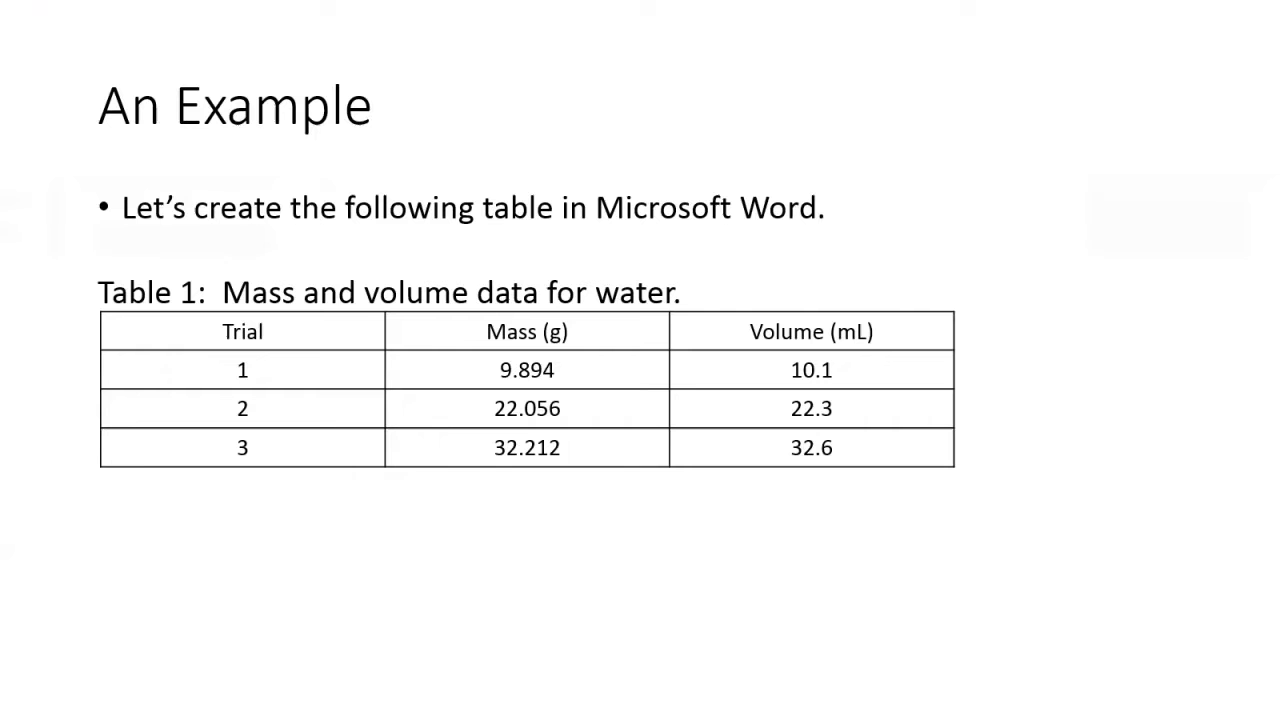
pyautogui.click(1073, 670)
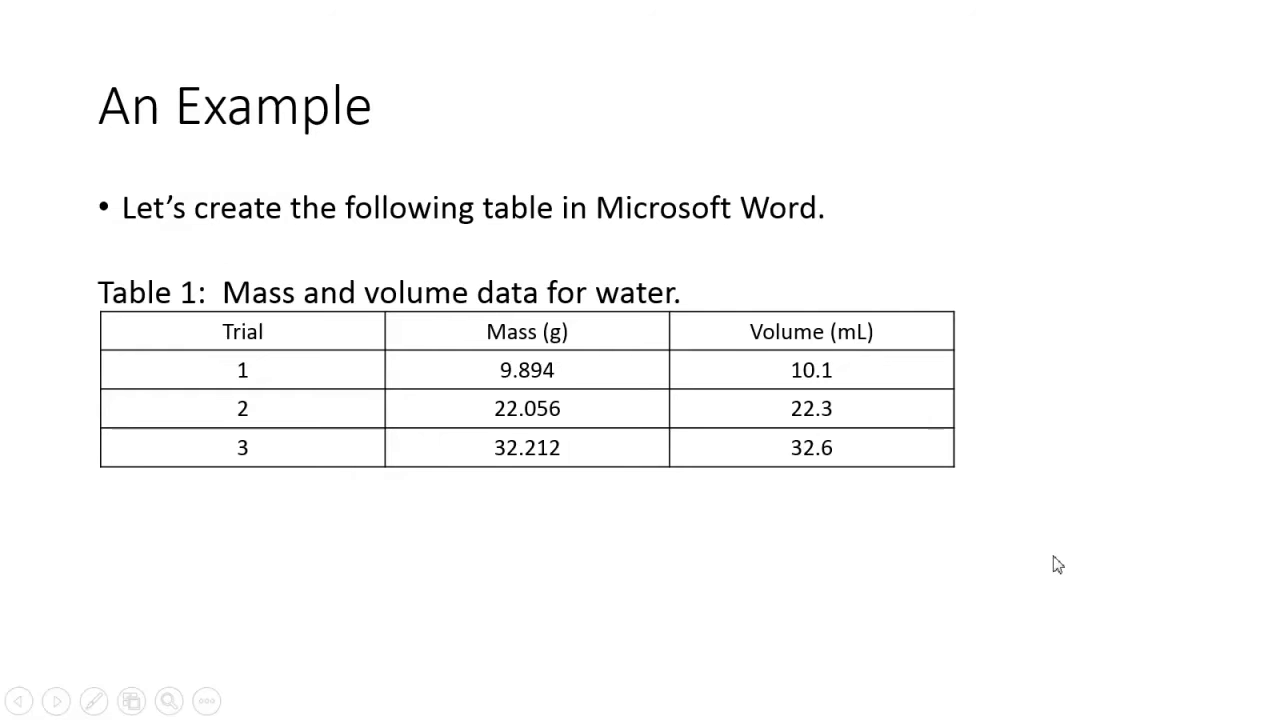
pyautogui.click(1056, 564)
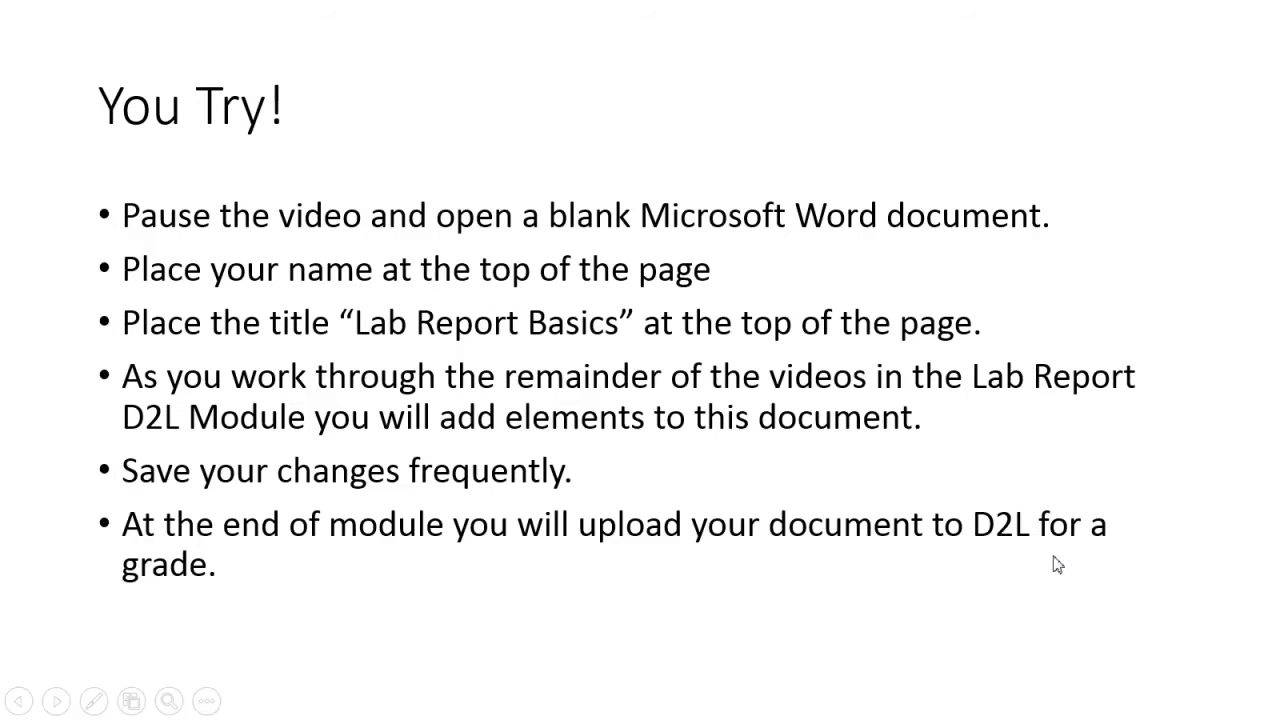